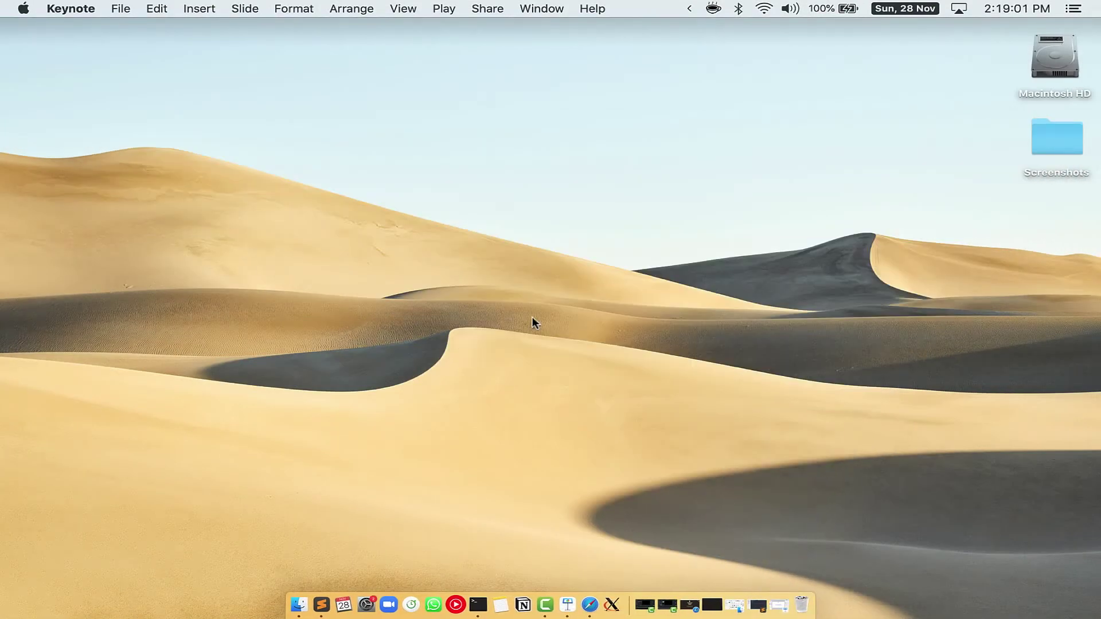
Launch Terminal.app from Spotlight search.
key(super+space)
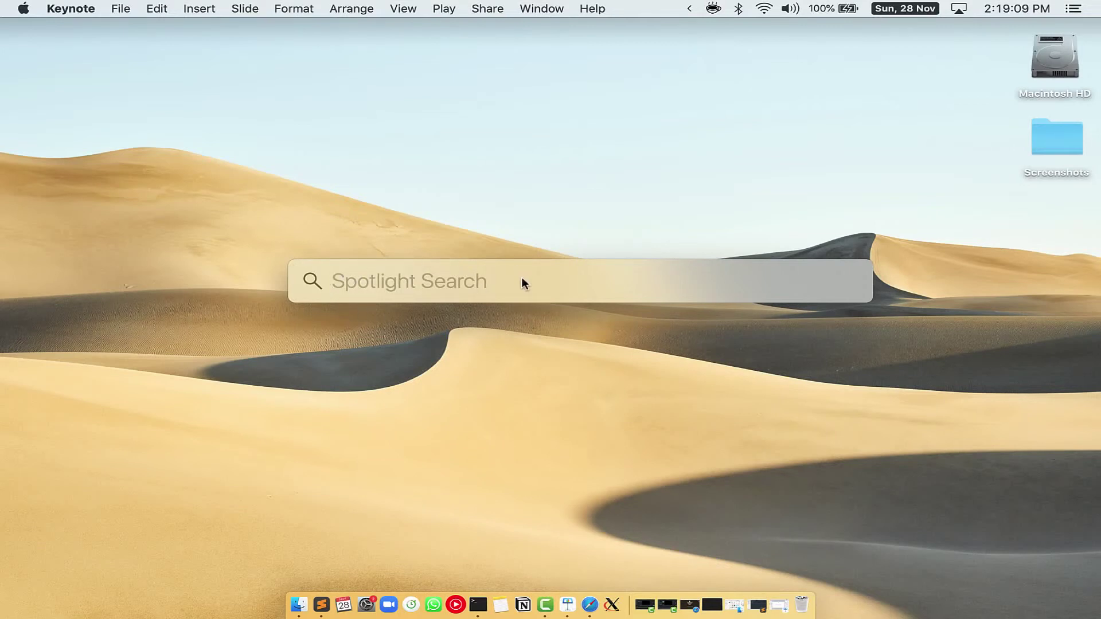
text(Terminal.app)
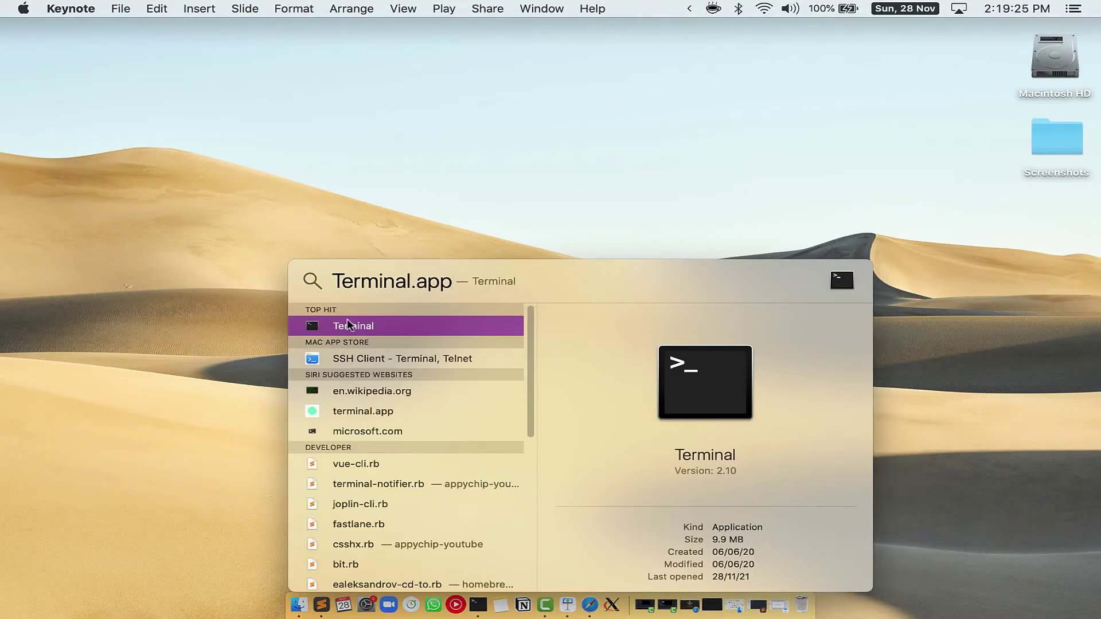
key(Return)
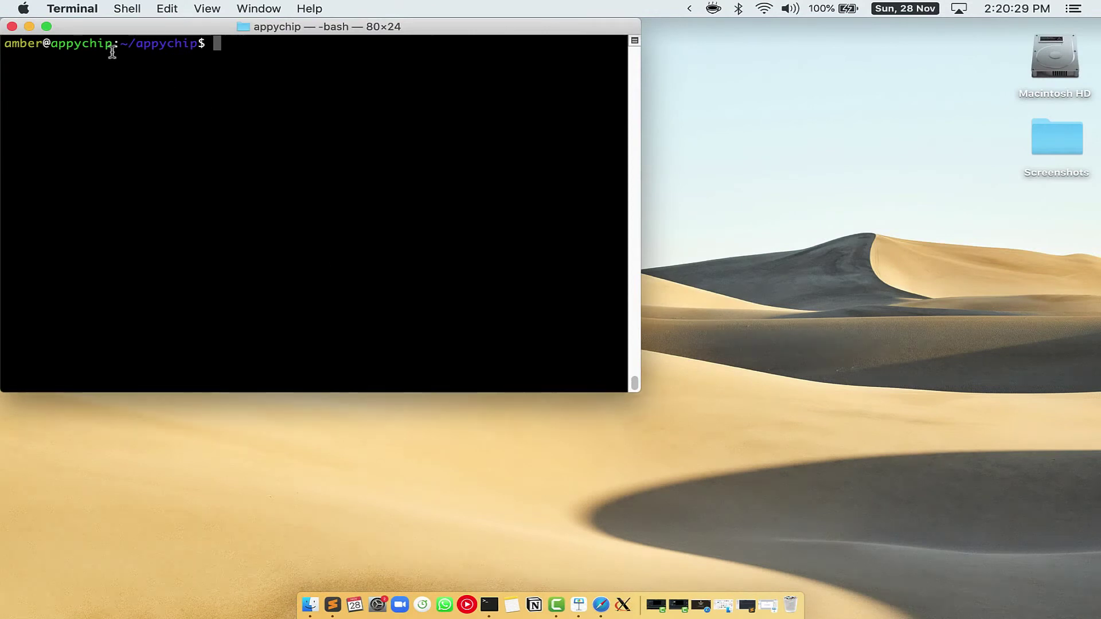
Make Terminal full screen, then copy the Homebrew install command from brew.sh in Safari.
click(45, 24)
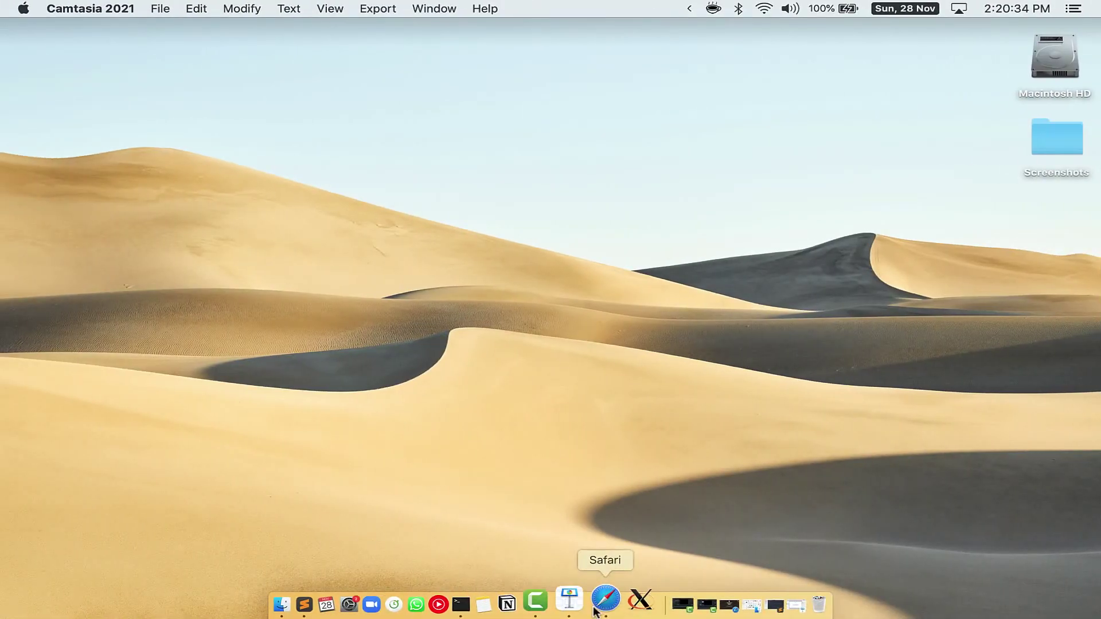
click(605, 599)
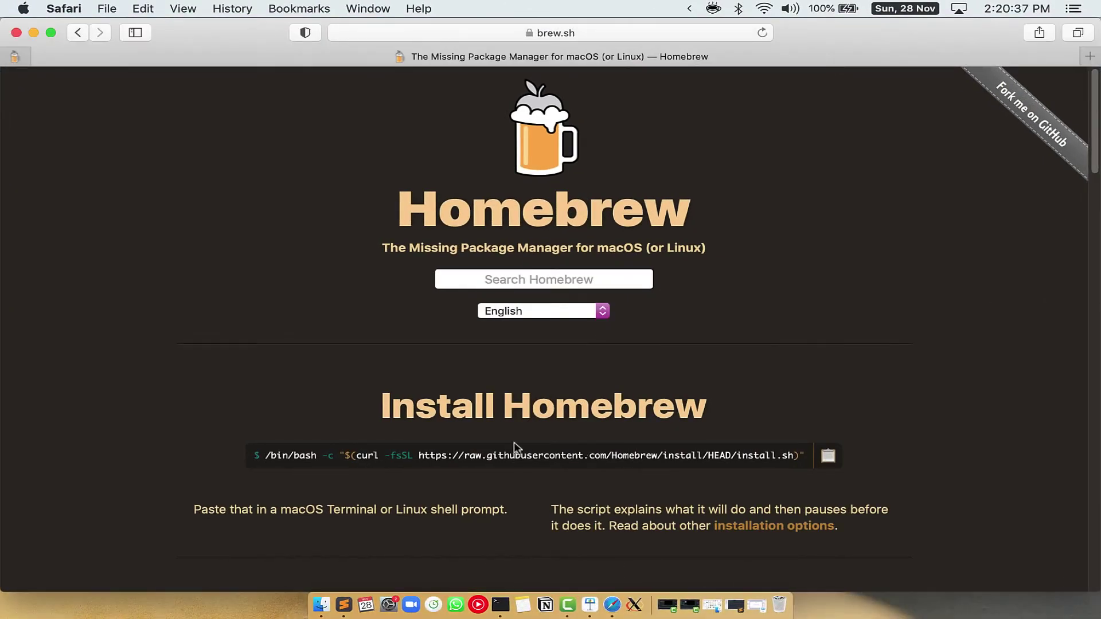
click(541, 33)
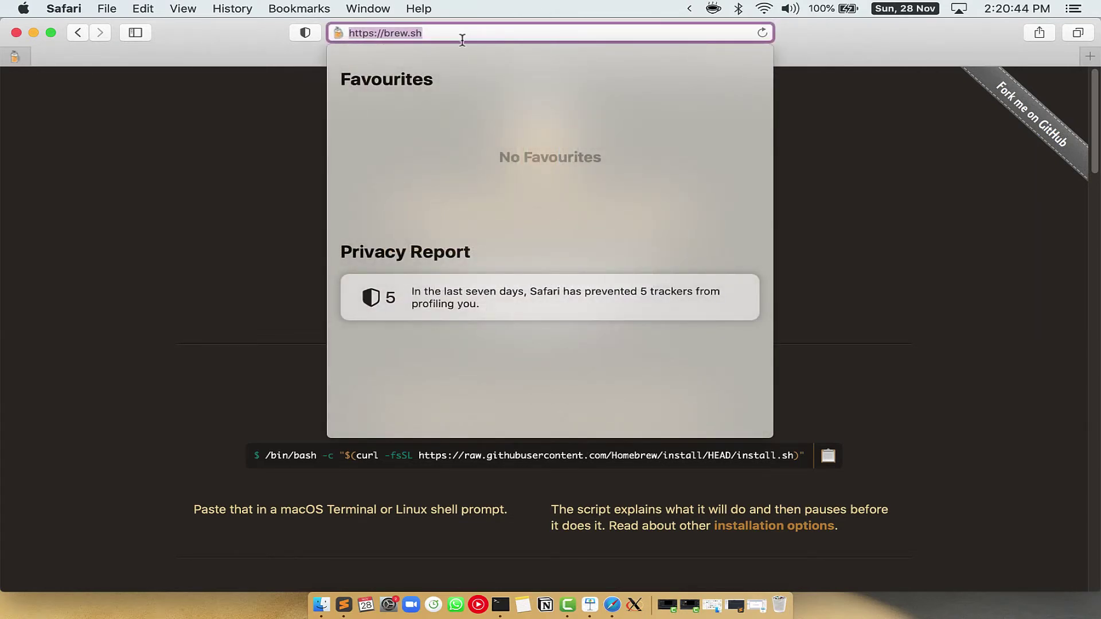
click(386, 35)
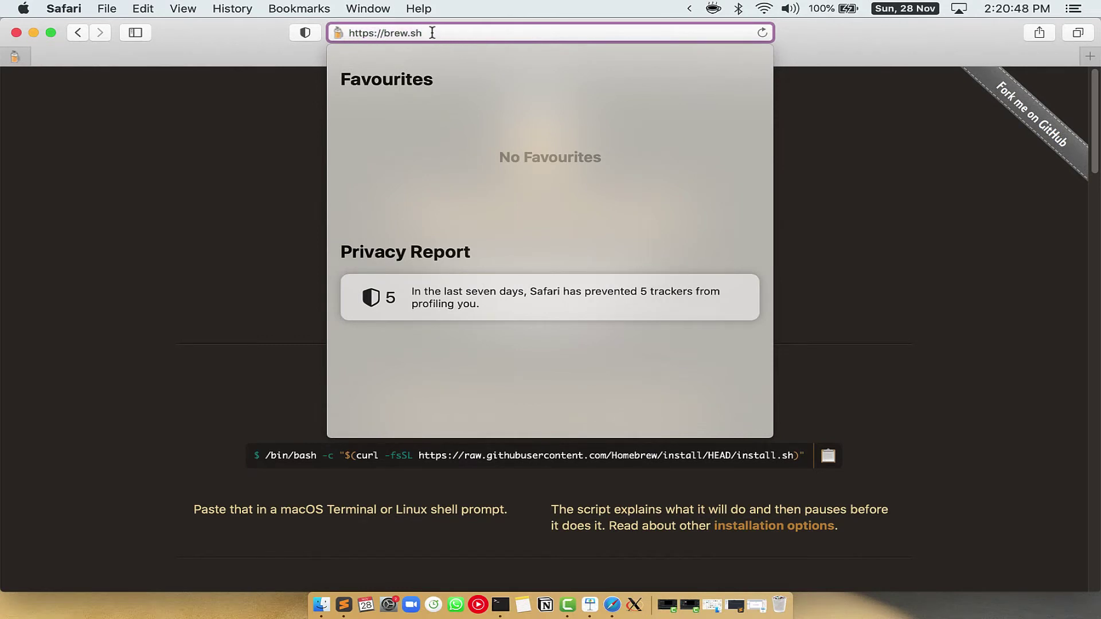
key(Return)
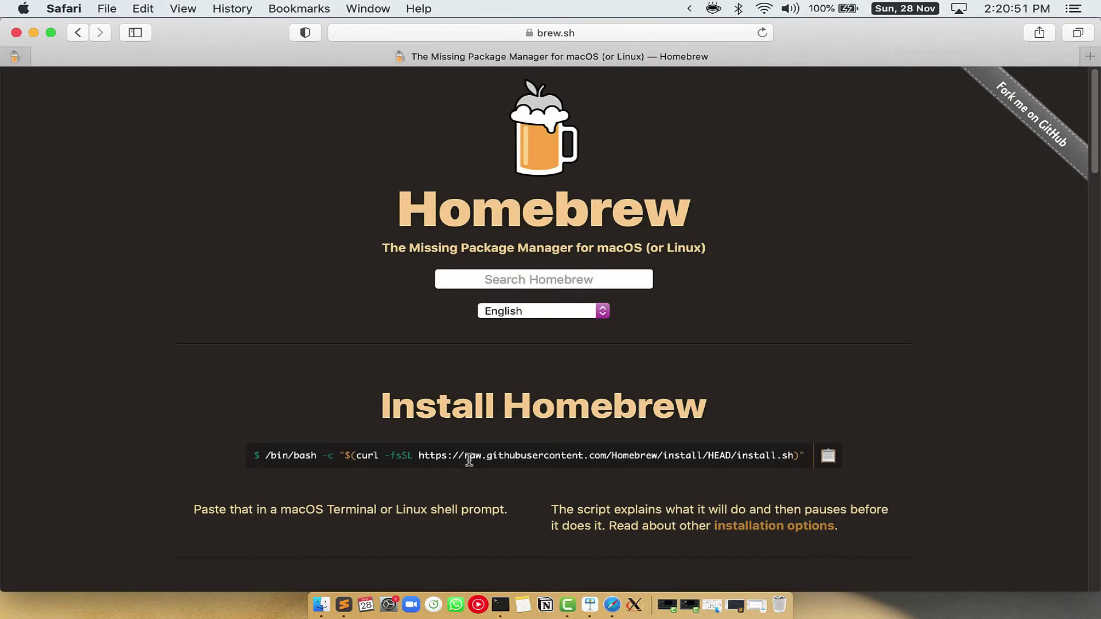
drag(381, 405, 709, 404)
click(354, 464)
click(843, 466)
Paste and run the Homebrew install command, entering the password, until 'Installation successful!' appears.
key(ctrl+Right)
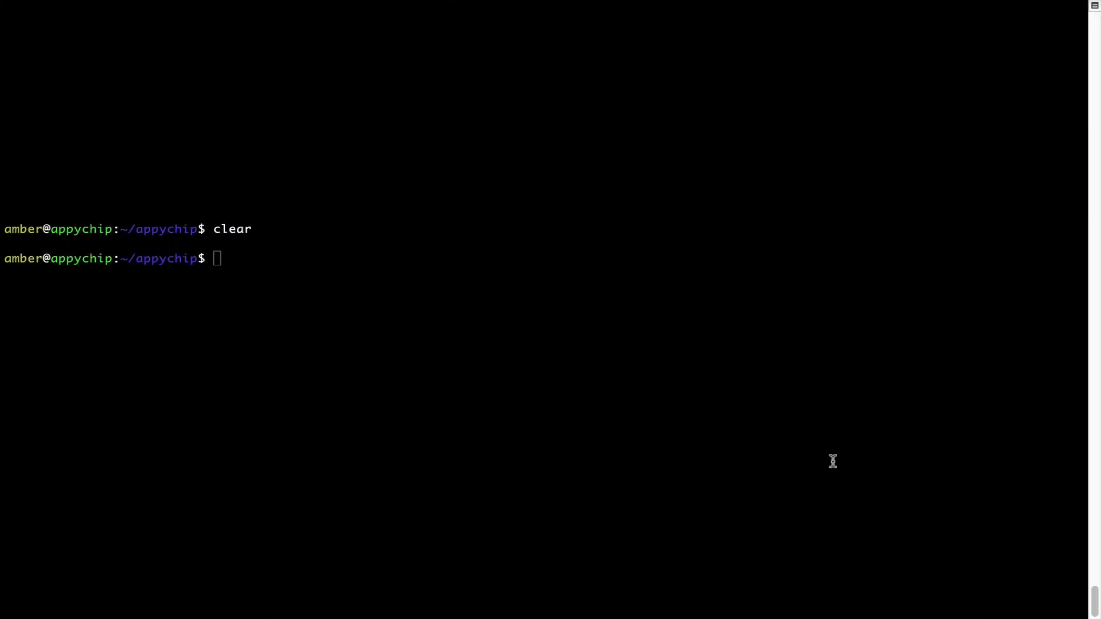
right_click(342, 240)
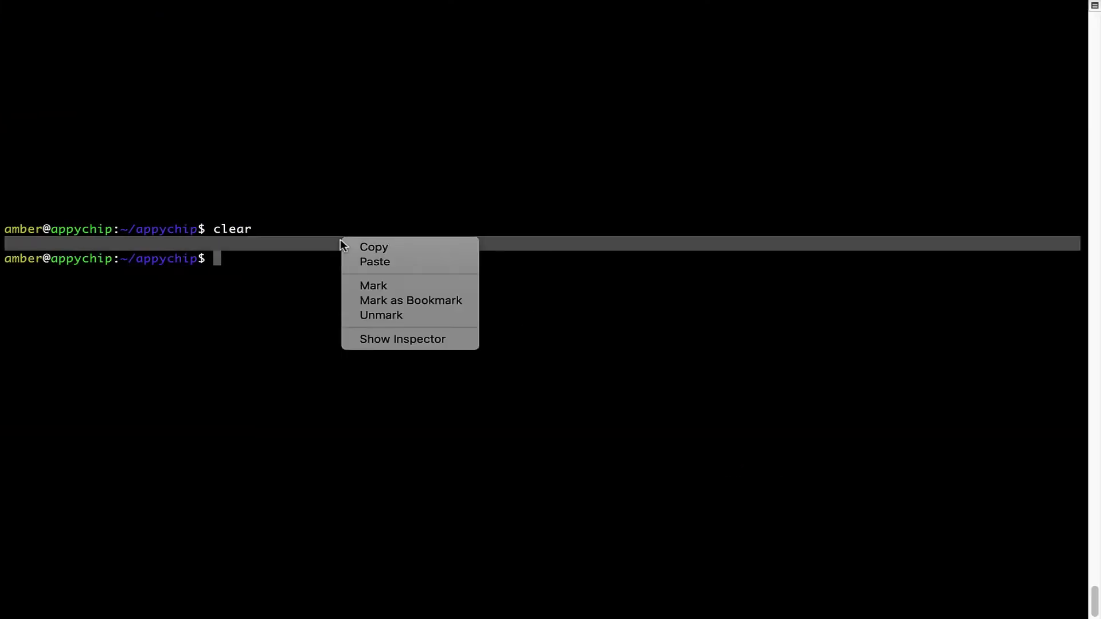
click(374, 262)
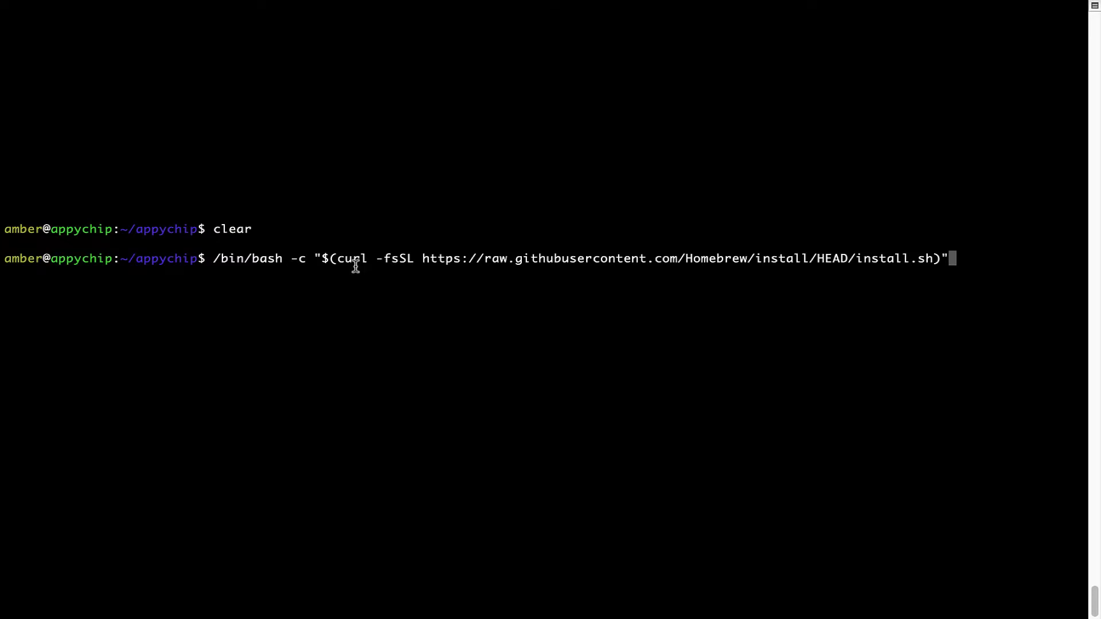
key(Return)
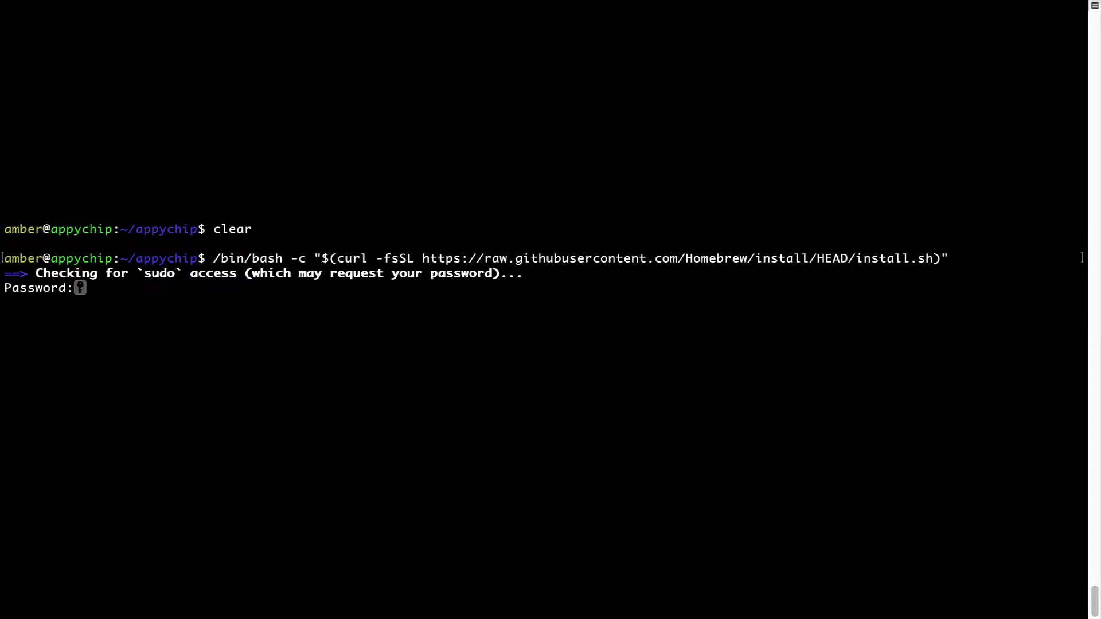
key(Return)
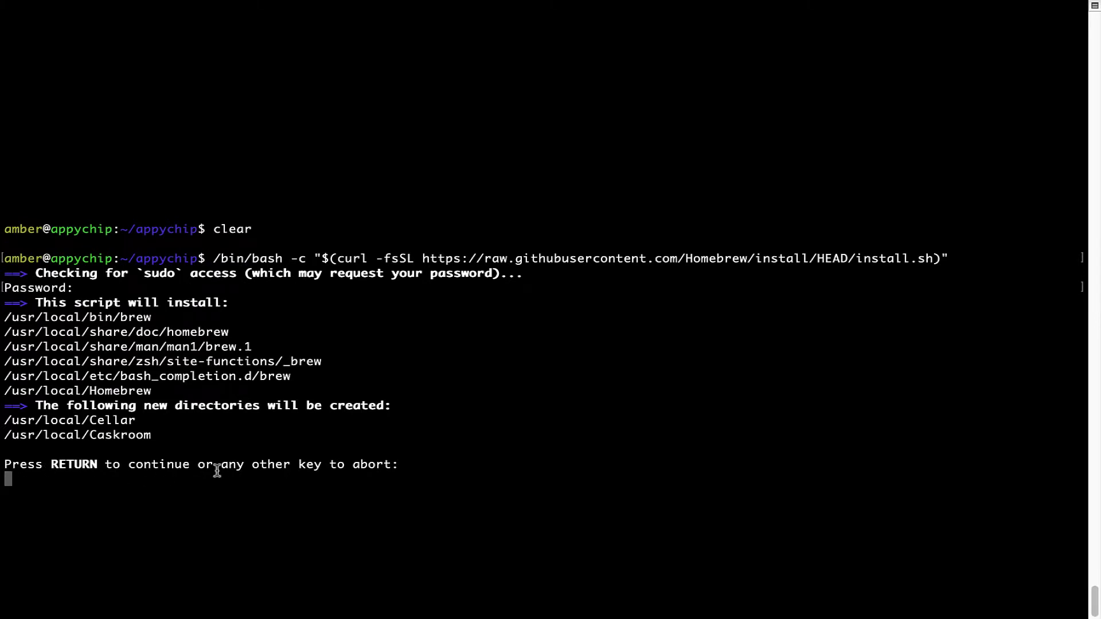
key(Return)
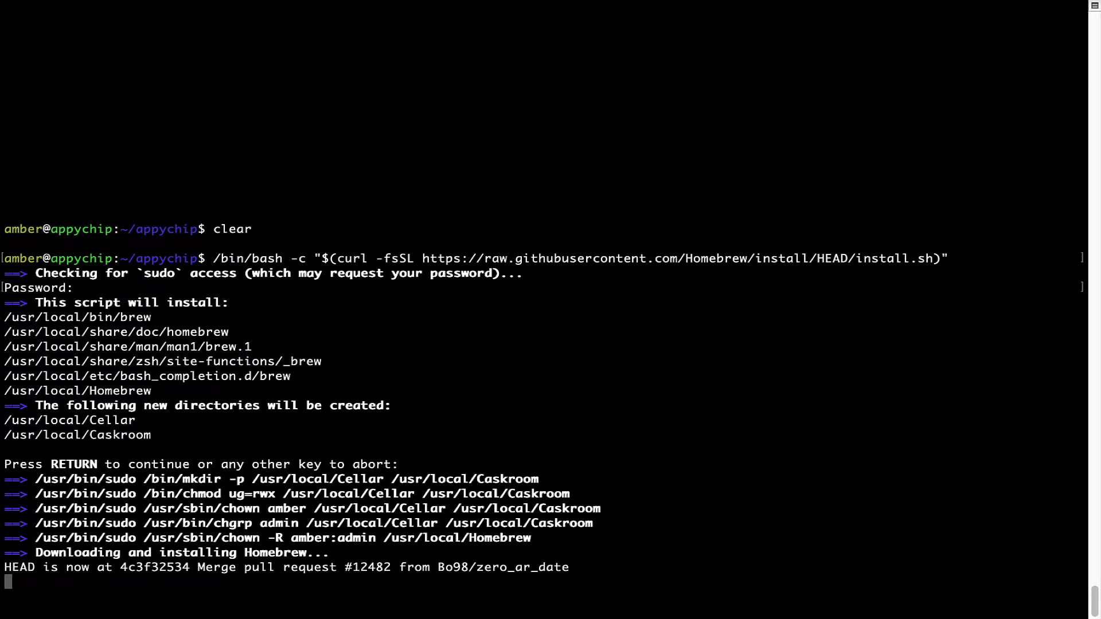
drag(35, 377, 227, 374)
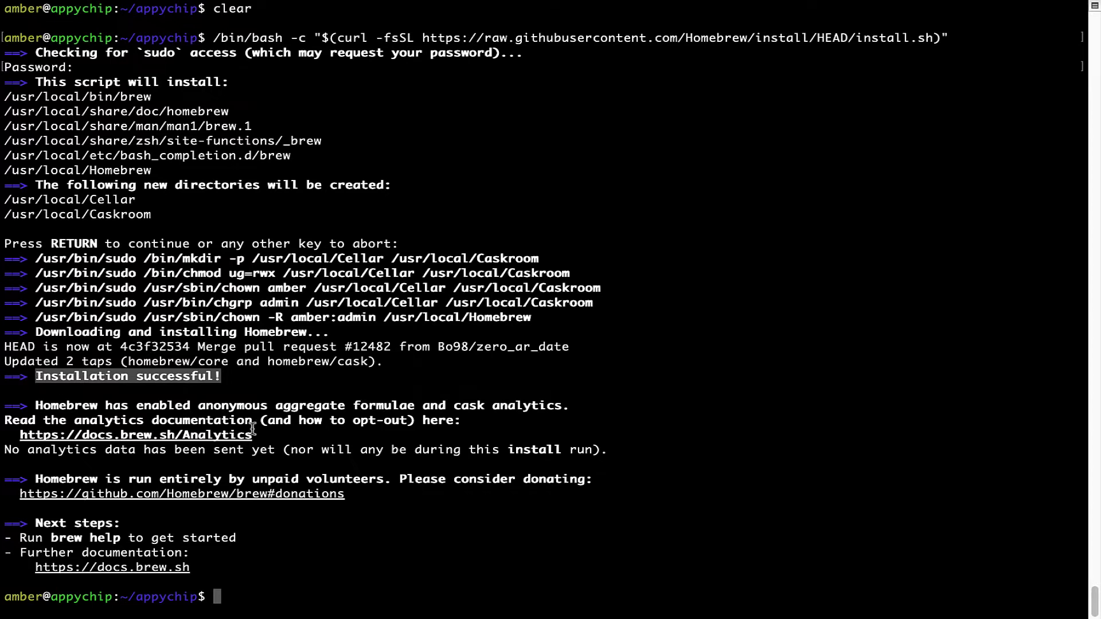
Run 'brew analytics off' in Terminal, then 'clear' the screen.
click(438, 379)
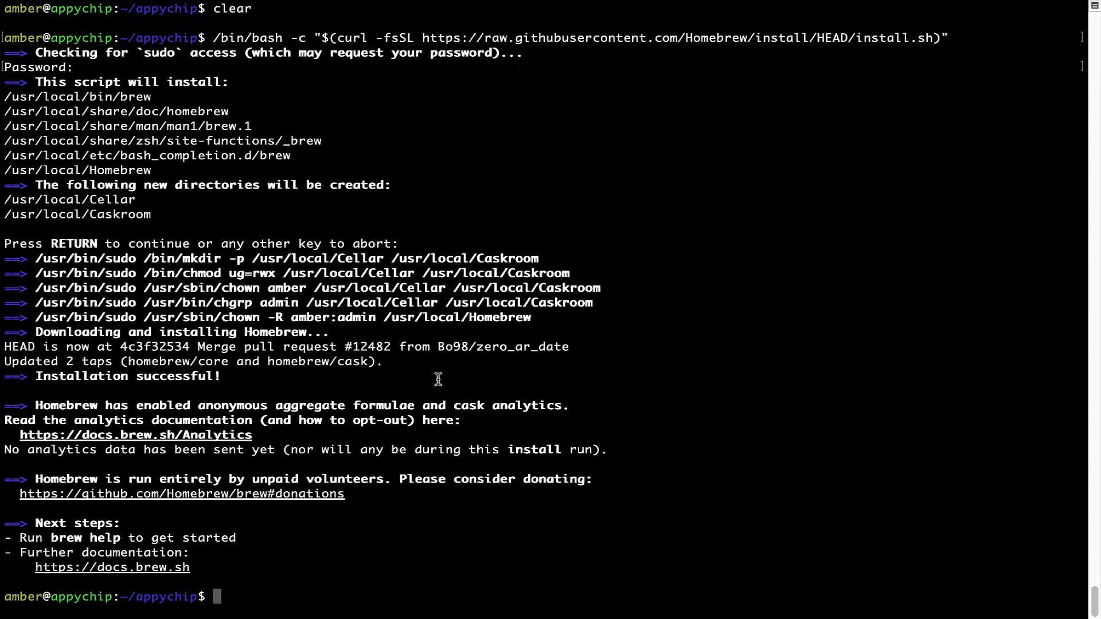
key(ctrl+Left)
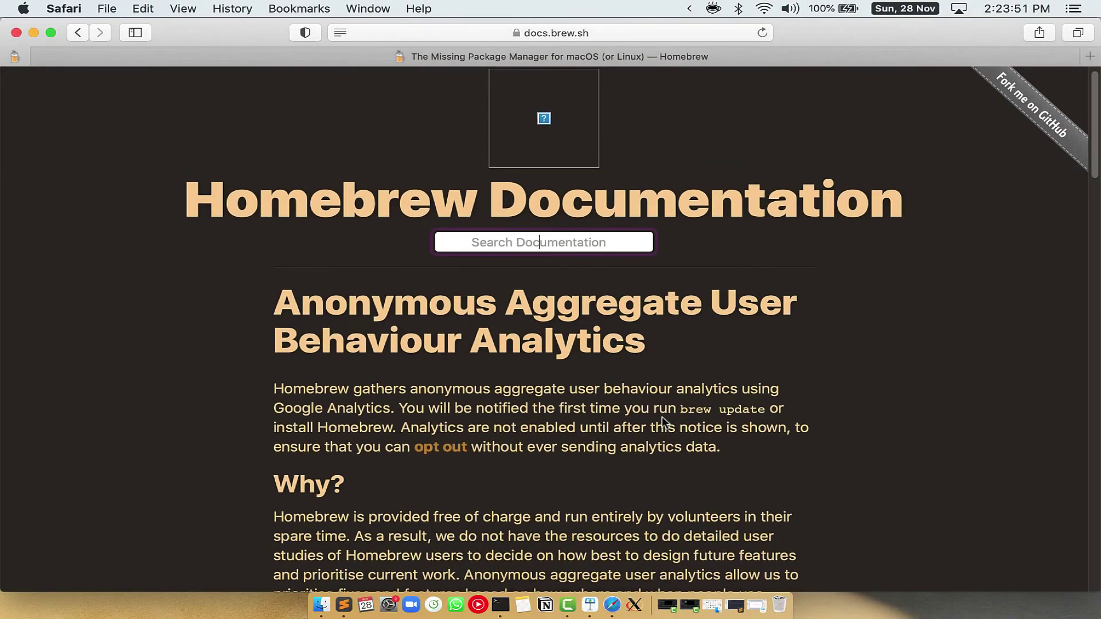
key(ctrl+Right)
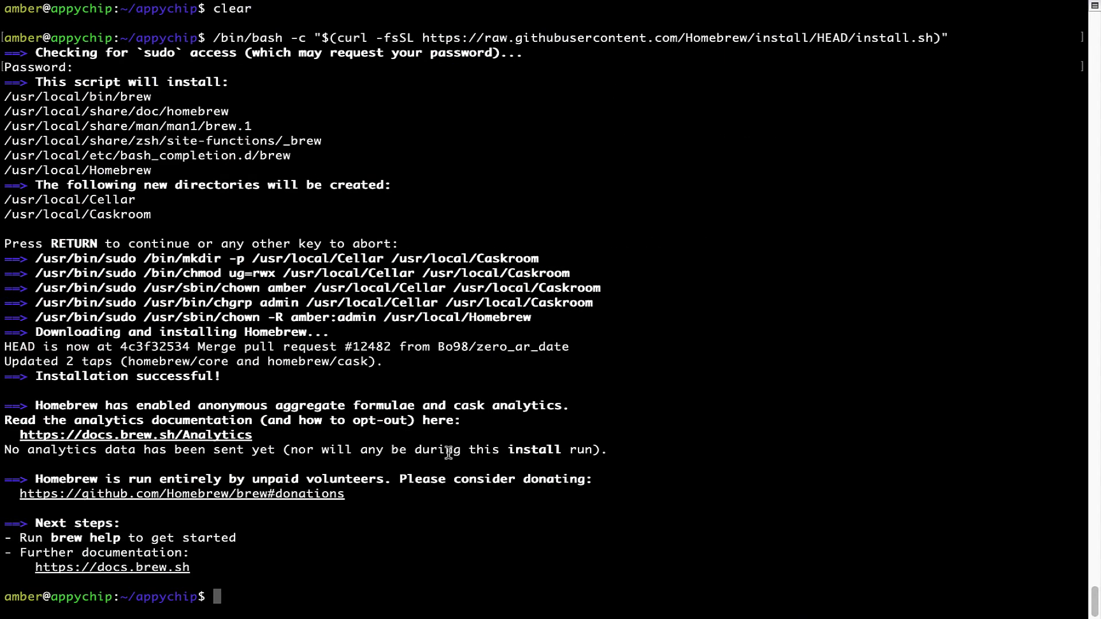
key(Return)
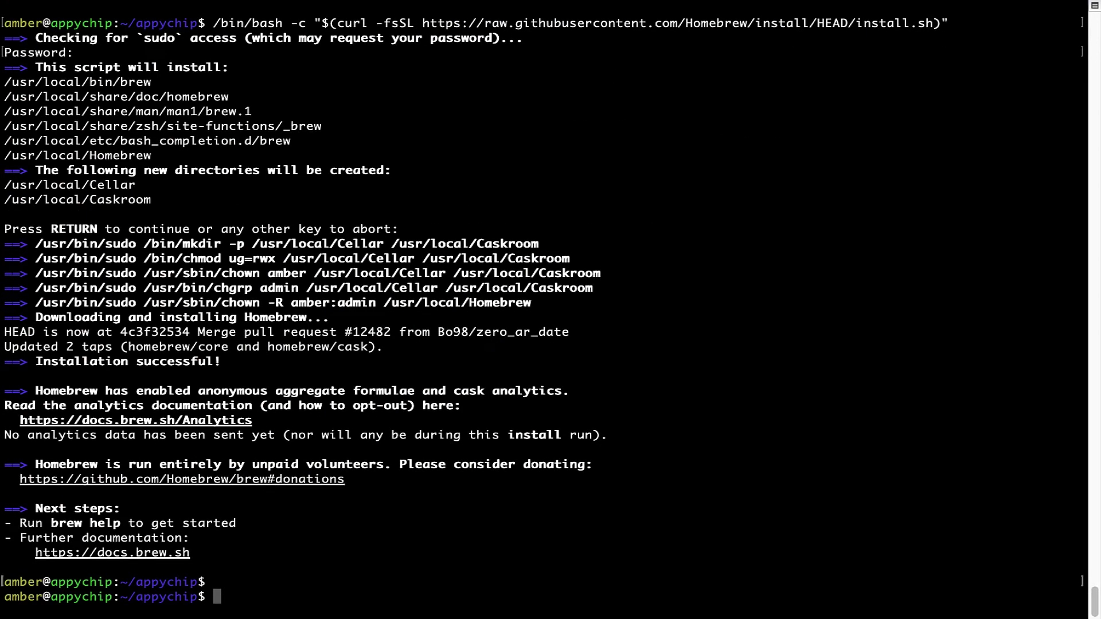
text(brew analytics off)
key(Return)
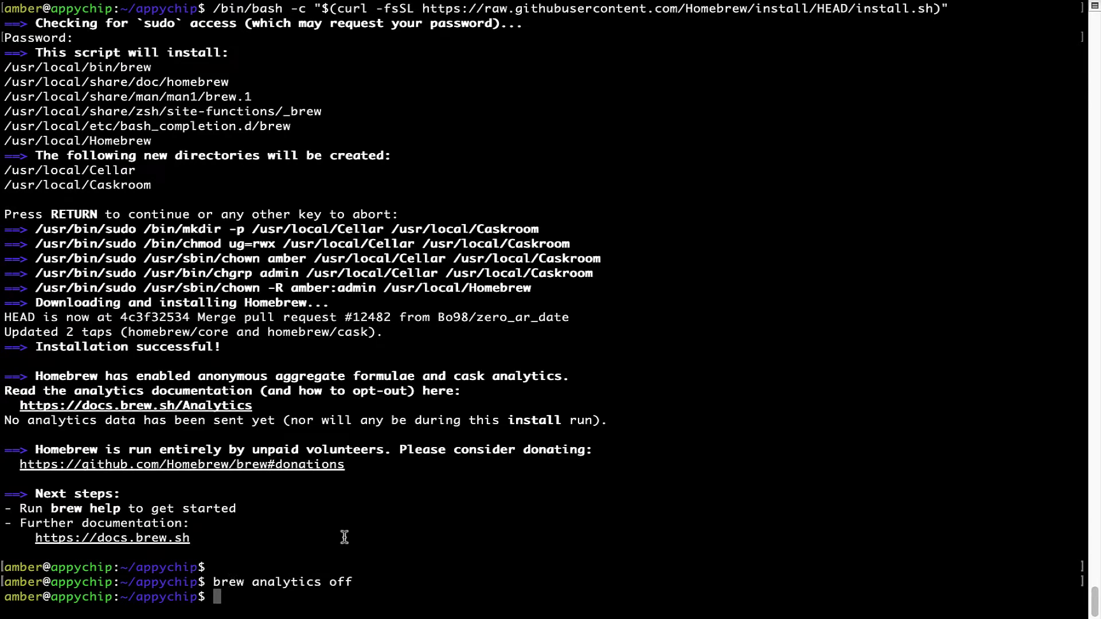
text(clear)
key(Return)
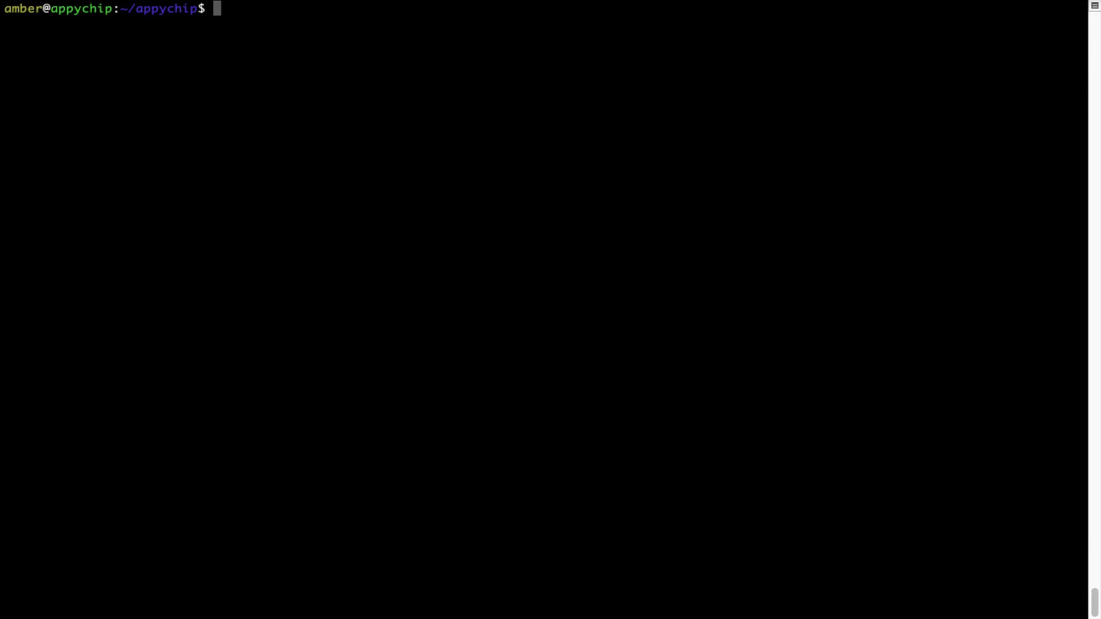
text(brew update)
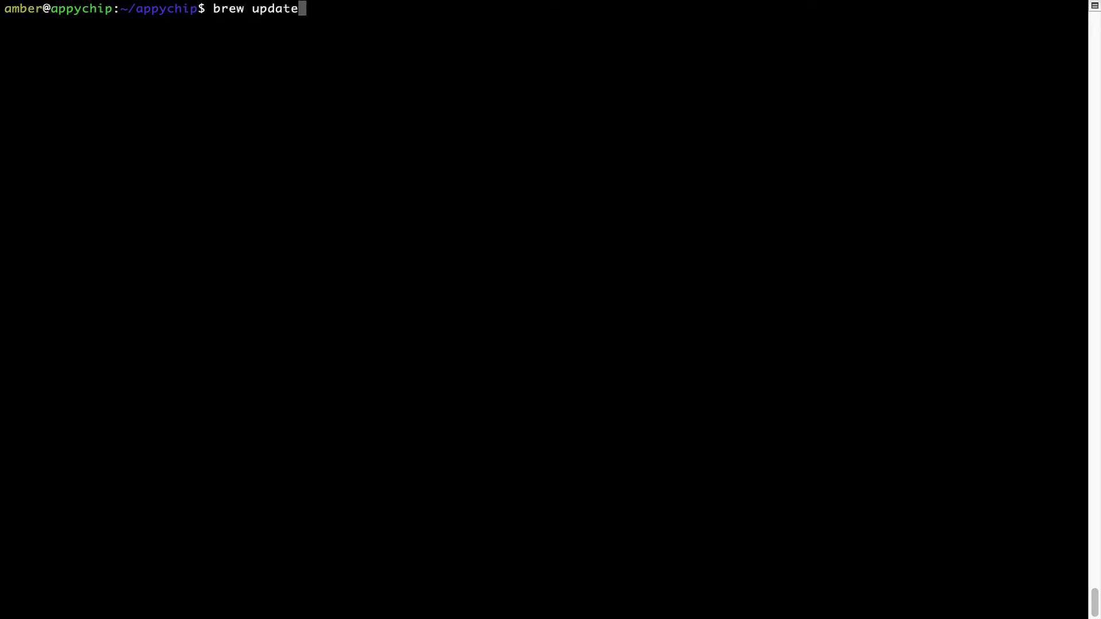
Run 'brew update' and highlight its 'Already up-to-date.' result.
key(Return)
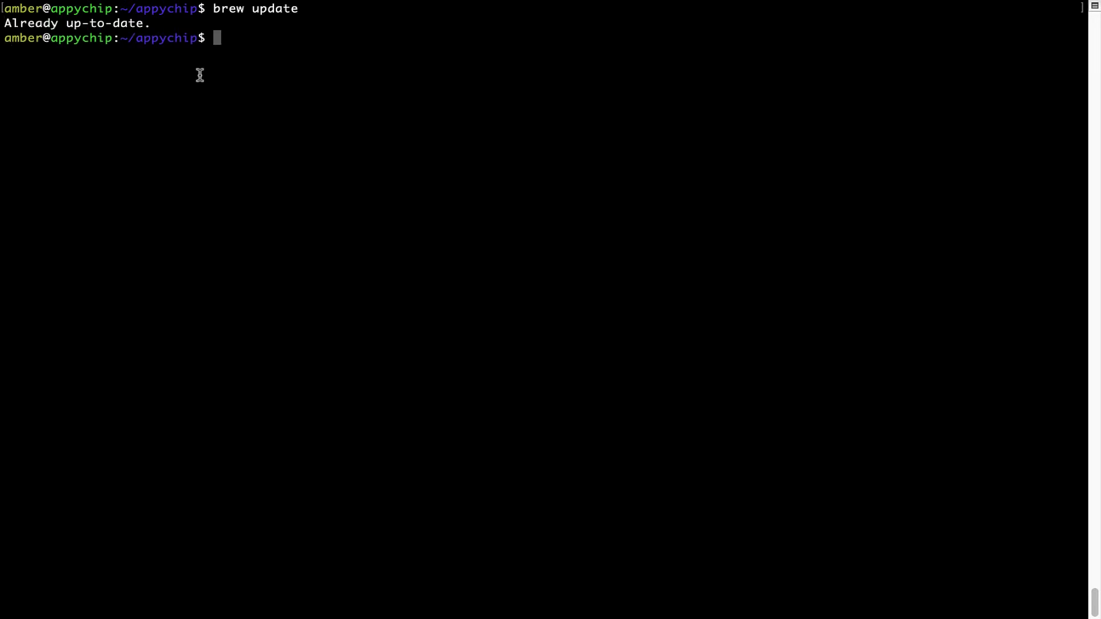
triple_click(108, 24)
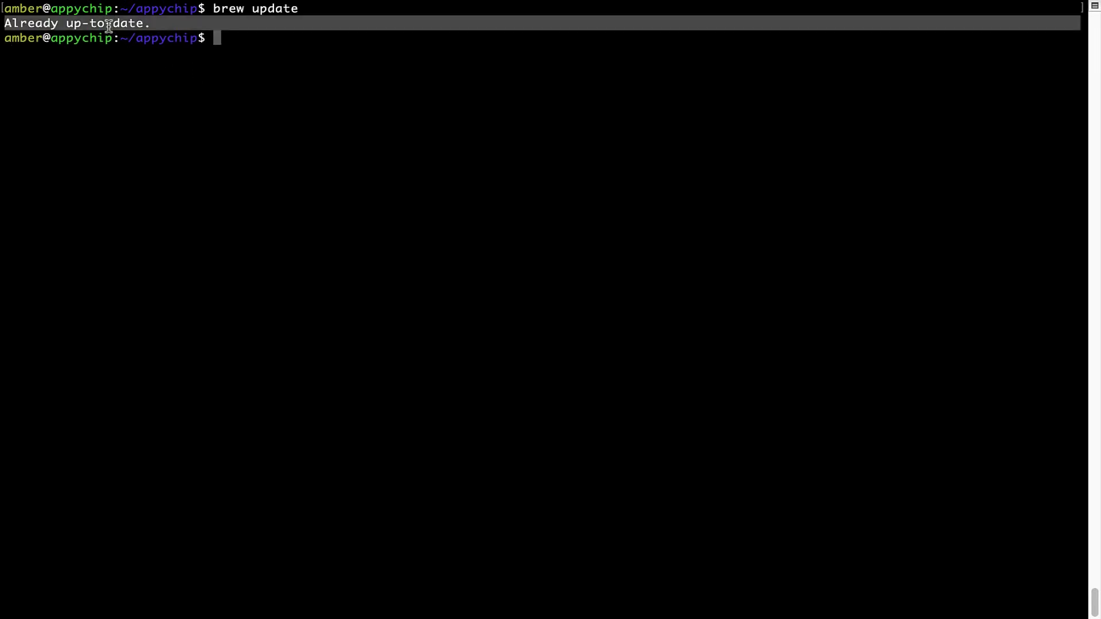
click(109, 24)
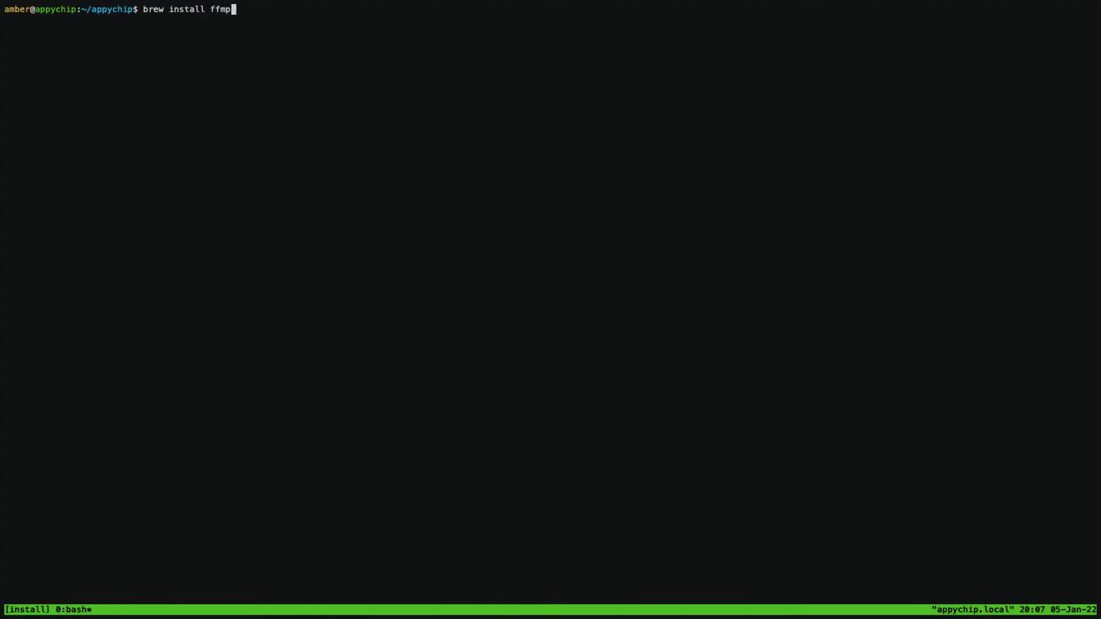
key(Return)
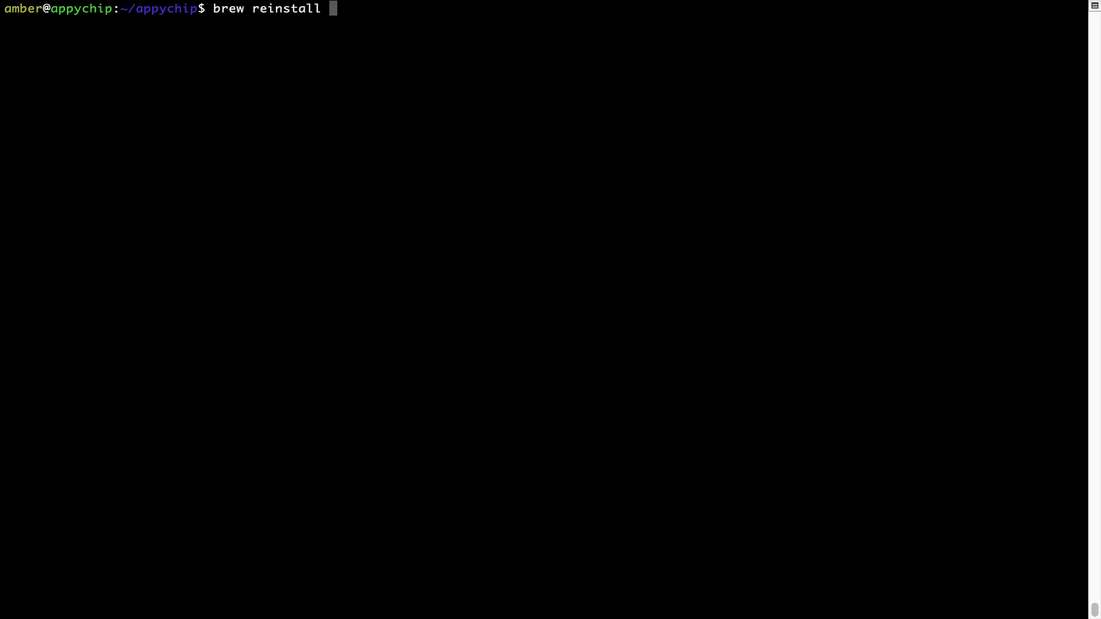
text(hello)
Run 'brew reinstall hello', pouring hello 2.10, and highlight the 'Reinstalling hello' line.
key(Return)
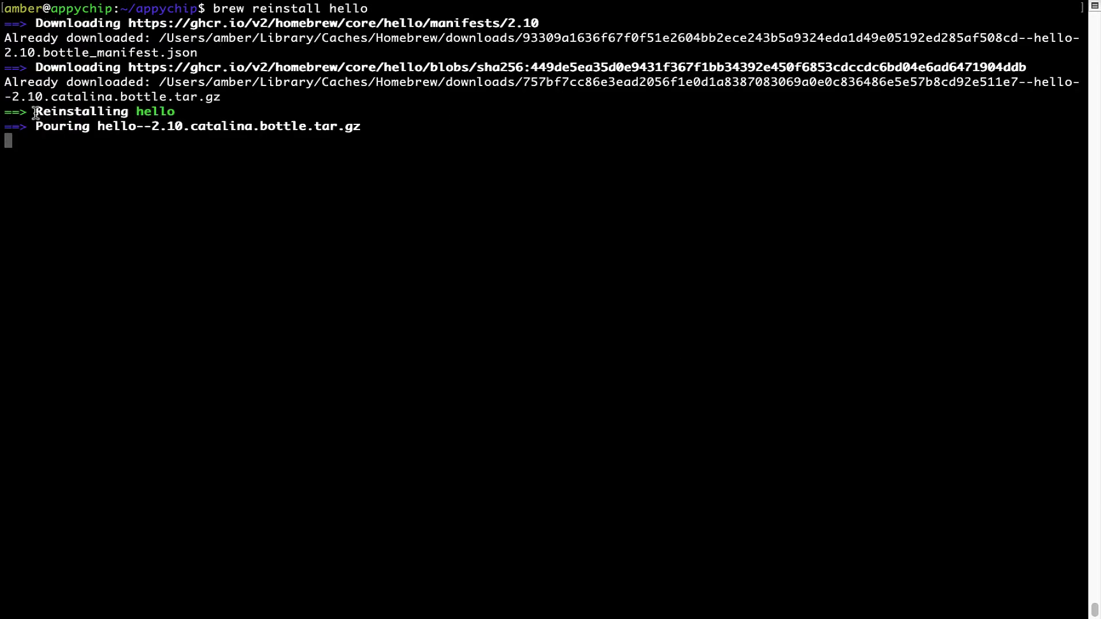
drag(37, 112, 176, 112)
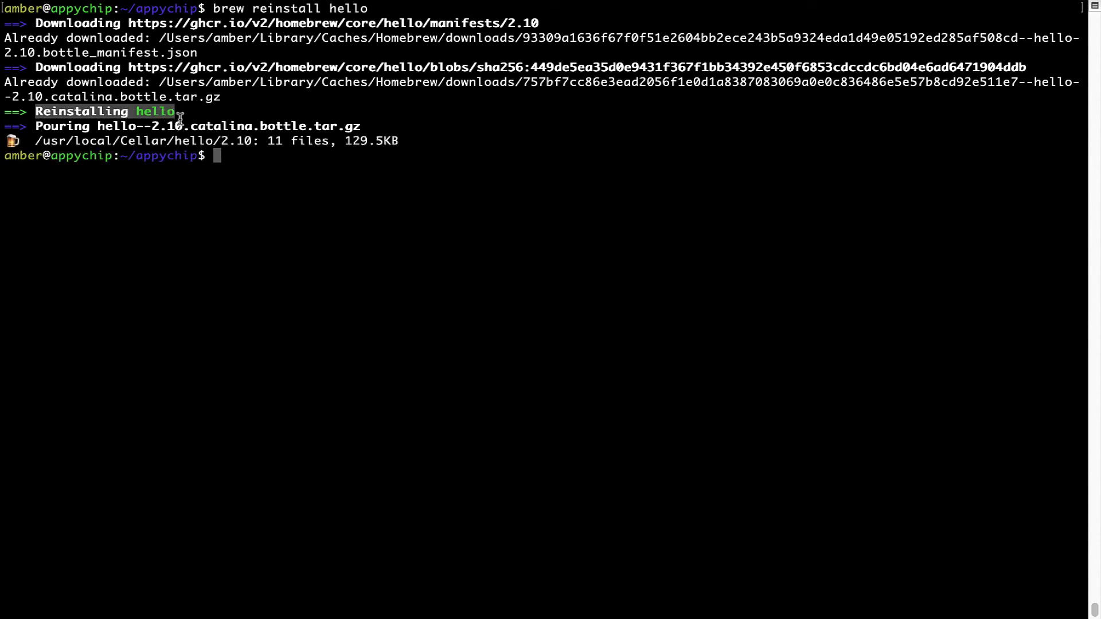
click(229, 164)
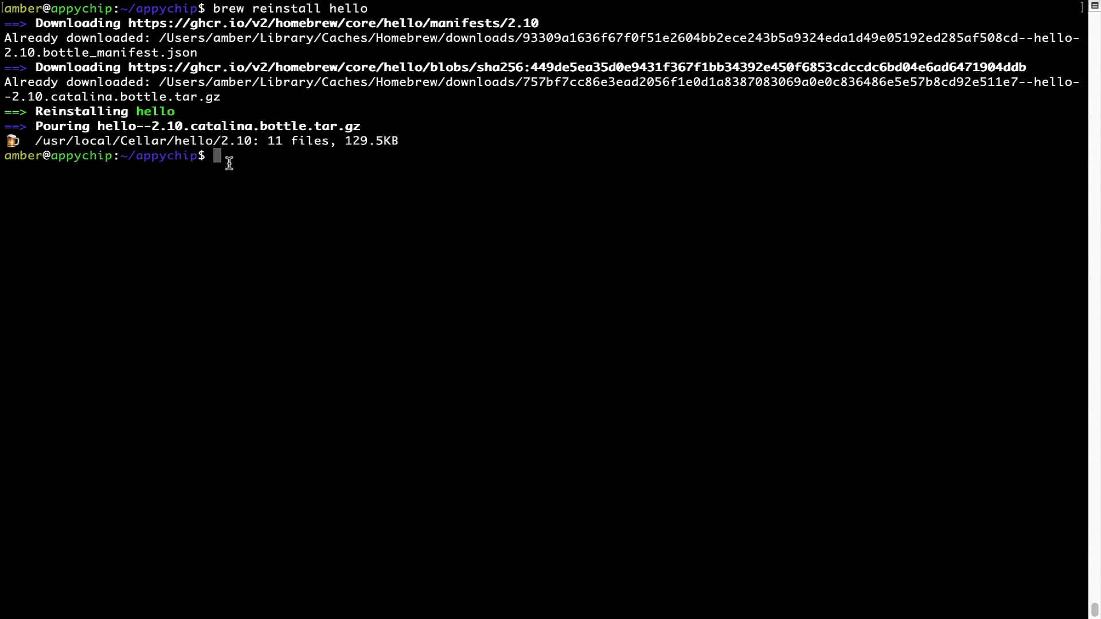
text(clear)
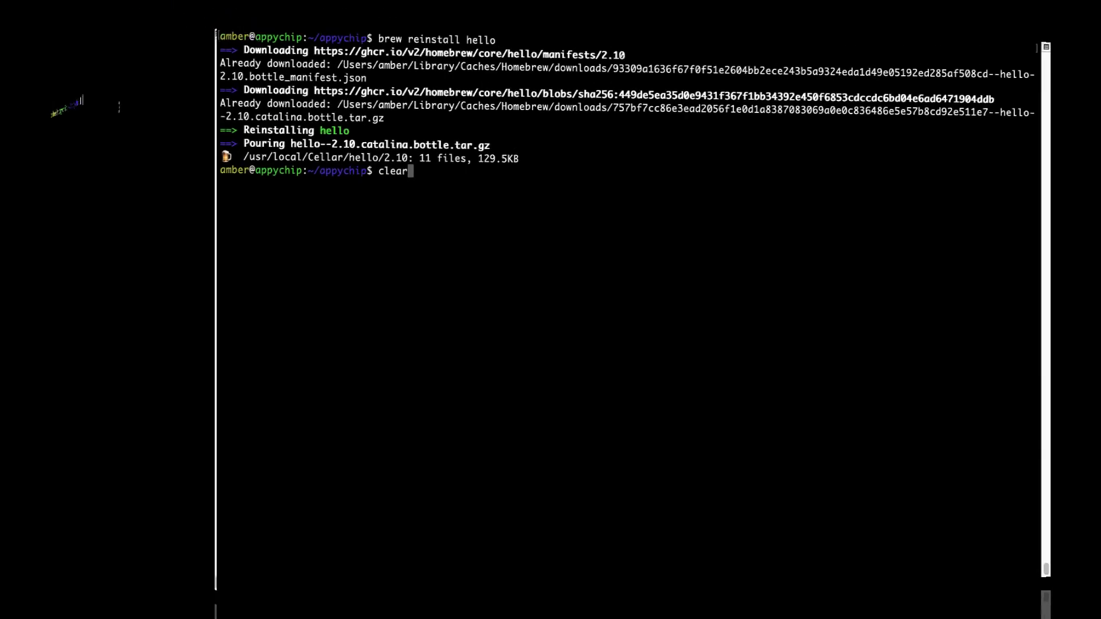
Clear the screen and run 'brew uninstall hello', removing hello 2.10's 11 files.
key(Return)
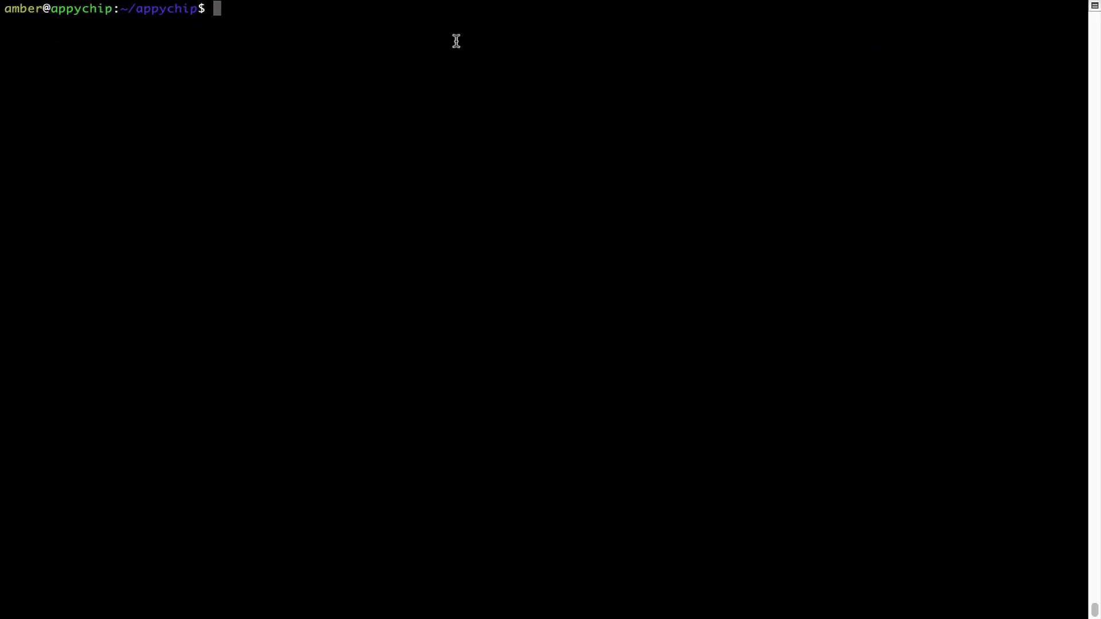
text(brew uninstall hello)
key(Return)
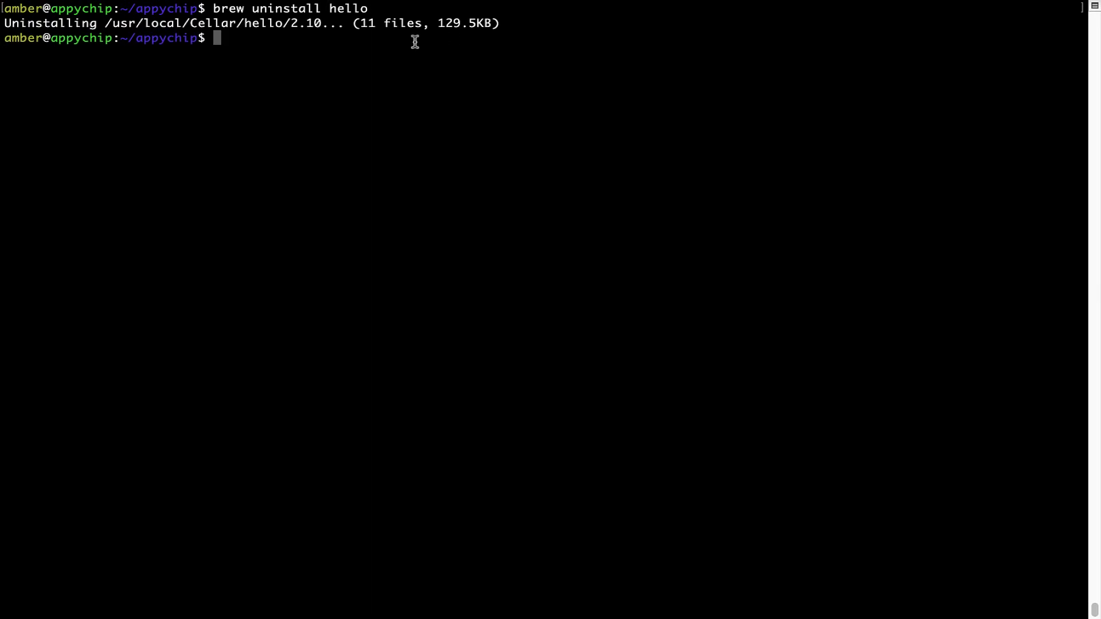
triple_click(18, 23)
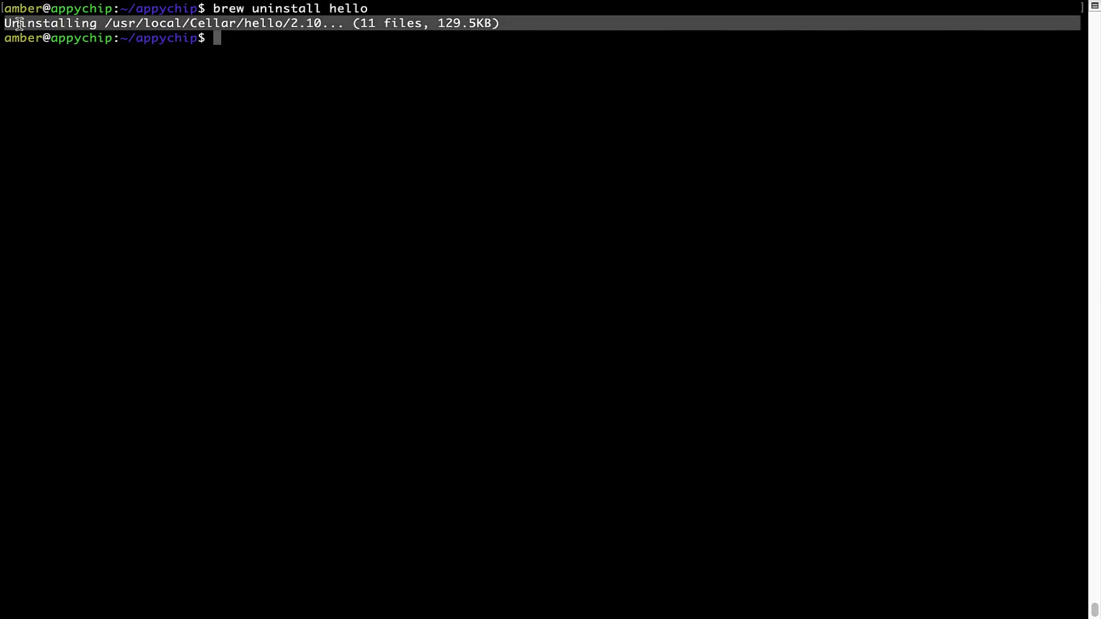
click(233, 34)
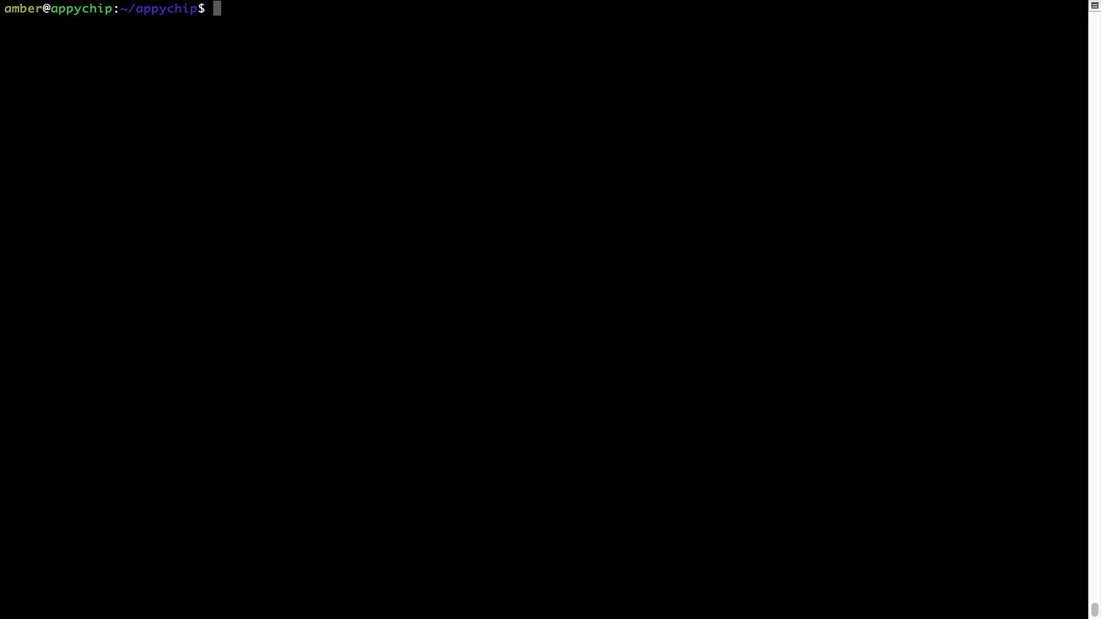
text(brew cleanup)
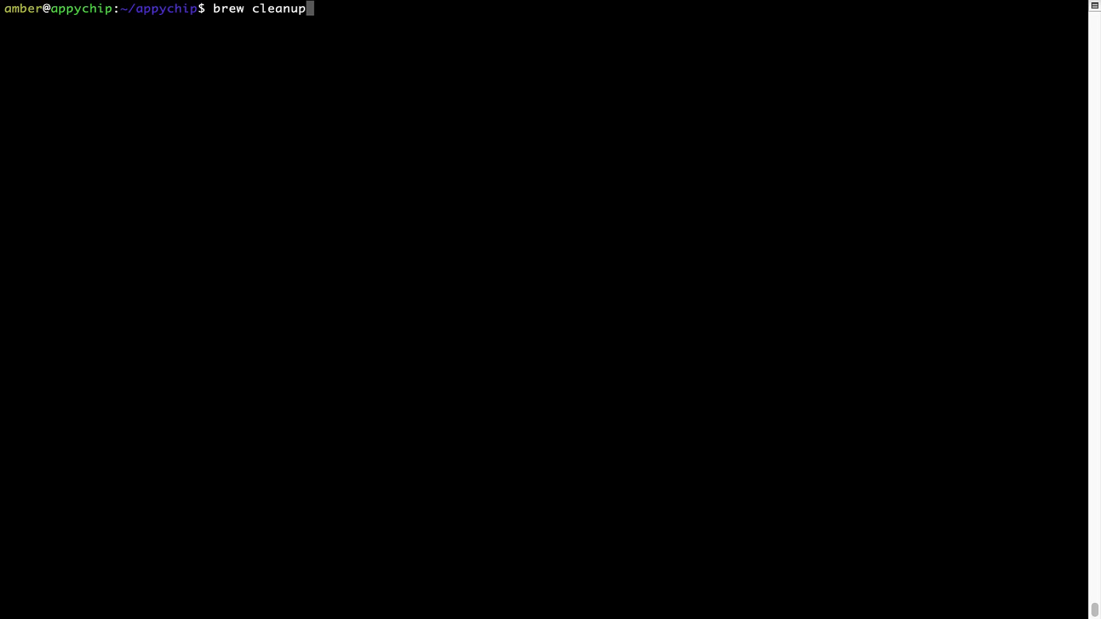
Run 'brew cleanup', which finishes with no output.
key(Return)
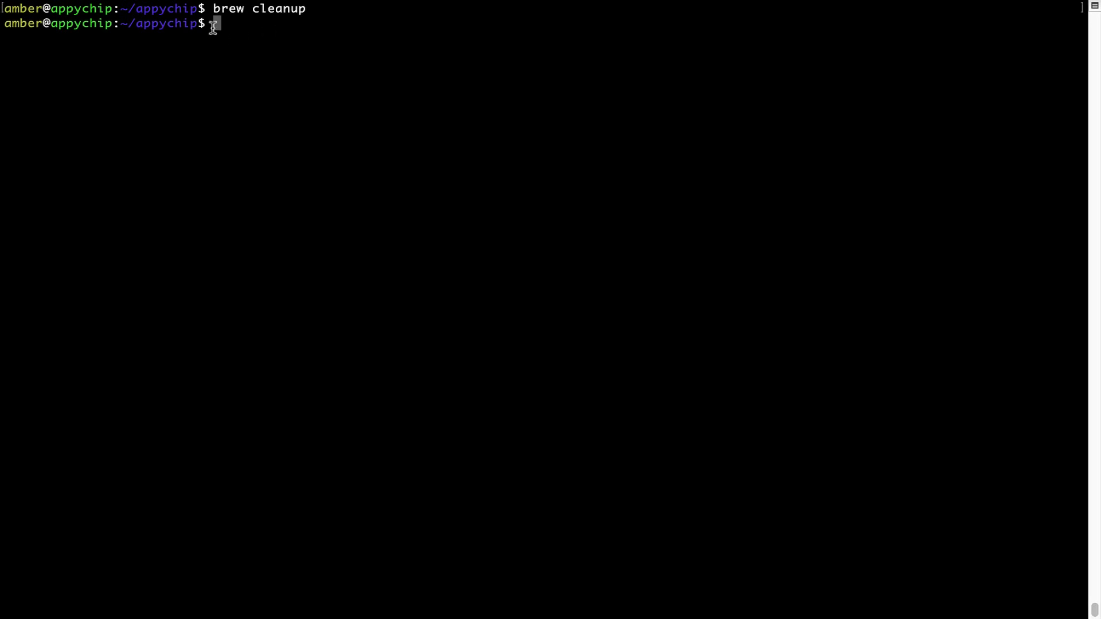